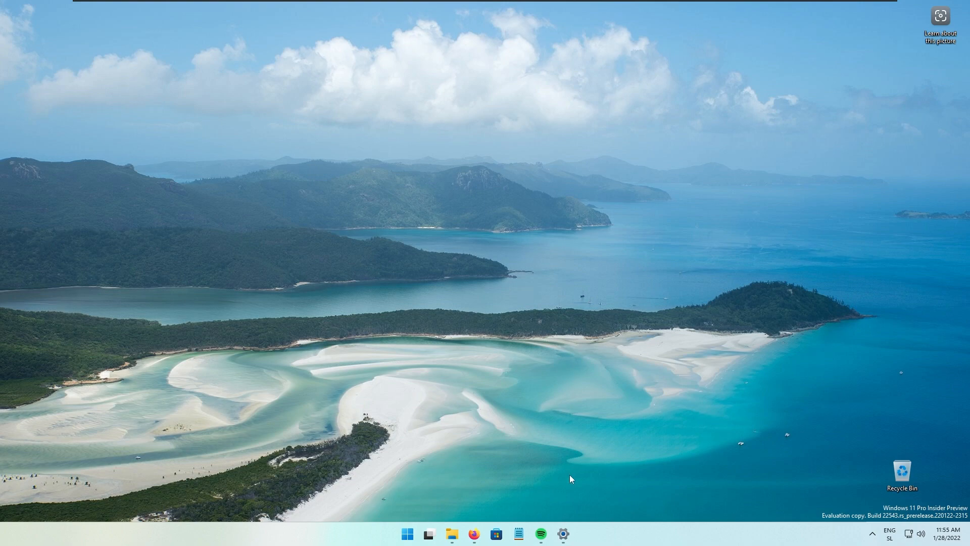
Check the OS build number 22543 in Settings' Windows specifications, then minimise Settings
{"action": "left_click", "coordinate": [563, 533]}
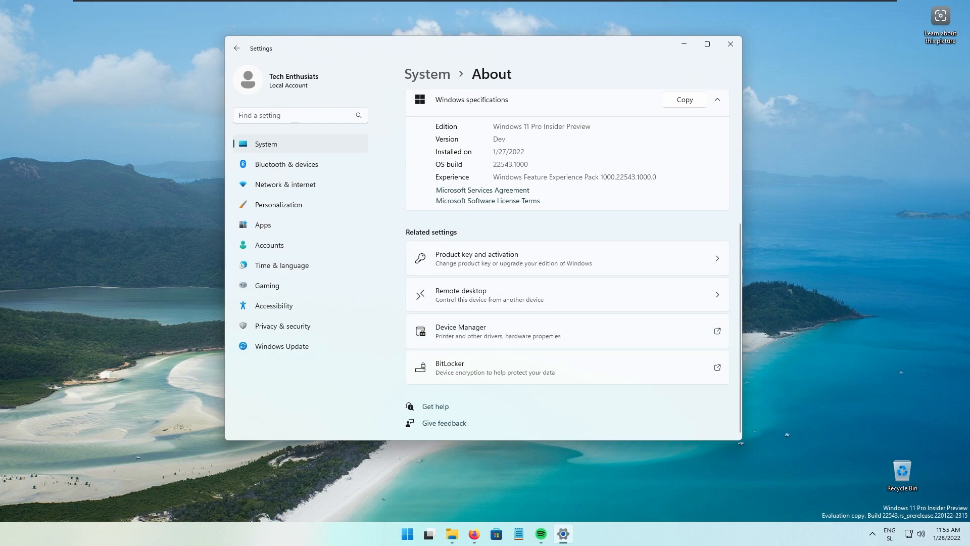
{"action": "double_click", "coordinate": [502, 164]}
{"action": "double_click", "coordinate": [520, 164]}
{"action": "left_click", "coordinate": [576, 164]}
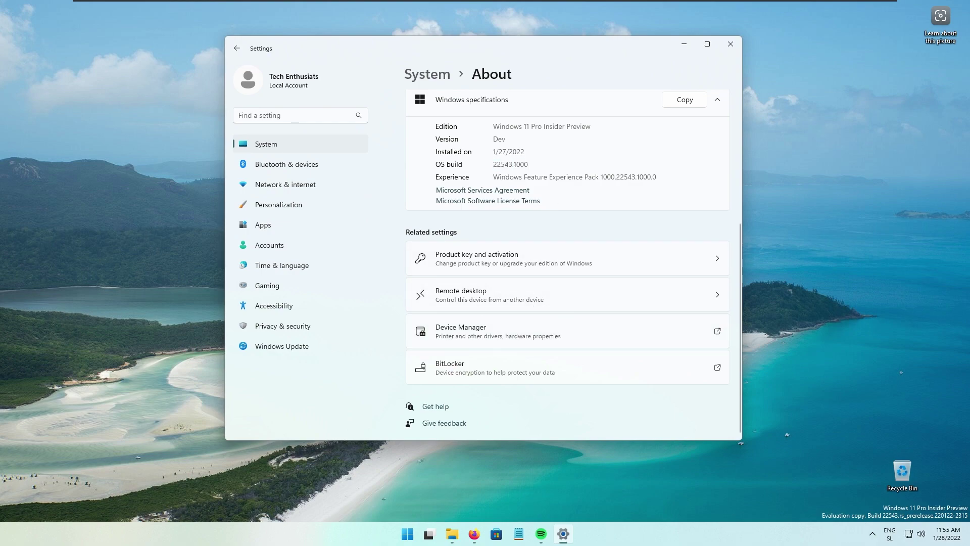
{"action": "left_click", "coordinate": [685, 48]}
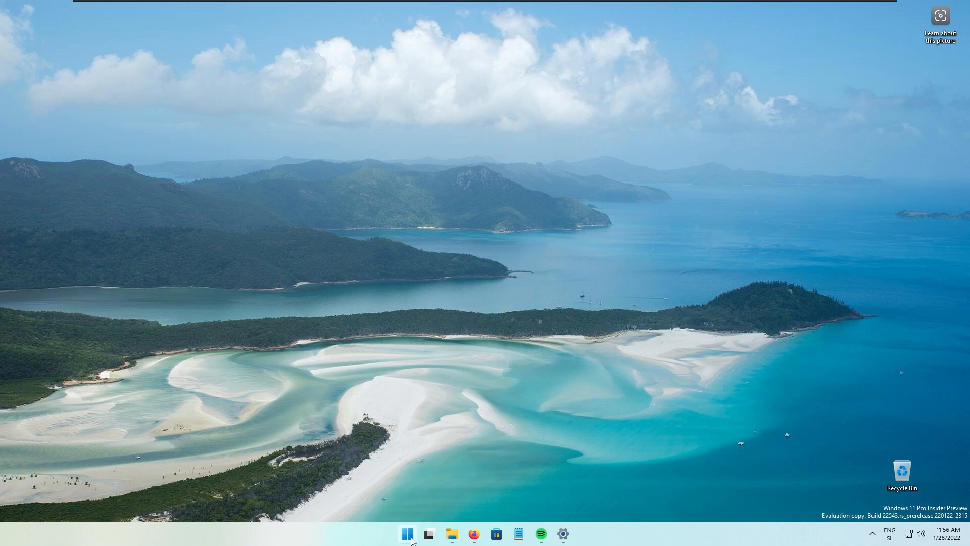
Launch Narrator from search, skip installing the new natural voices, and close Narrator
{"action": "left_click", "coordinate": [407, 534]}
{"action": "left_click", "coordinate": [432, 160]}
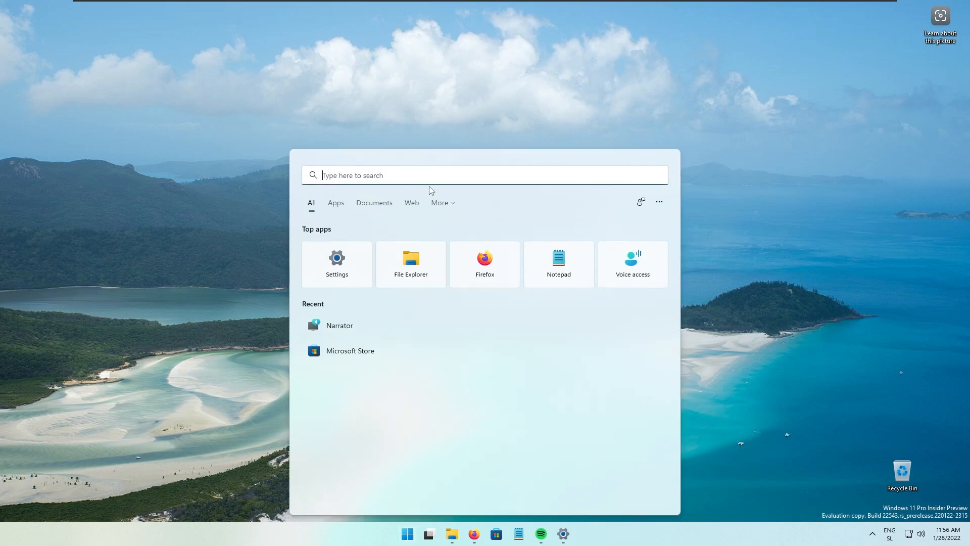
{"action": "left_click", "coordinate": [340, 325]}
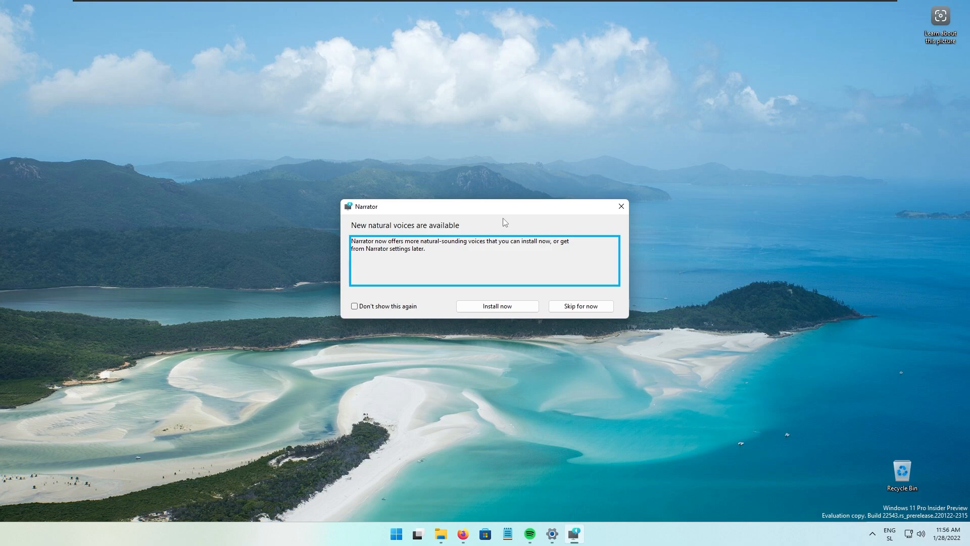
{"action": "left_click", "coordinate": [581, 306]}
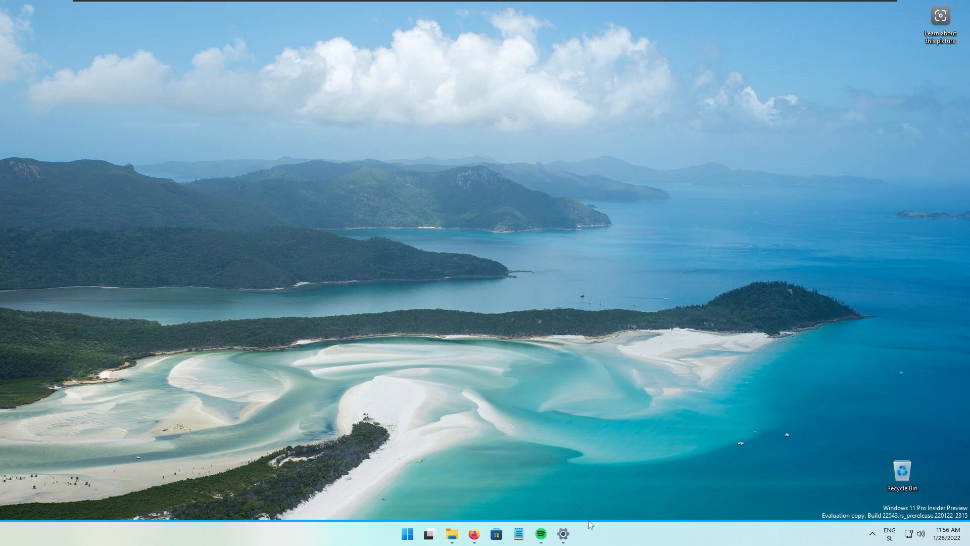
{"action": "left_click", "coordinate": [560, 533]}
{"action": "left_click", "coordinate": [773, 26]}
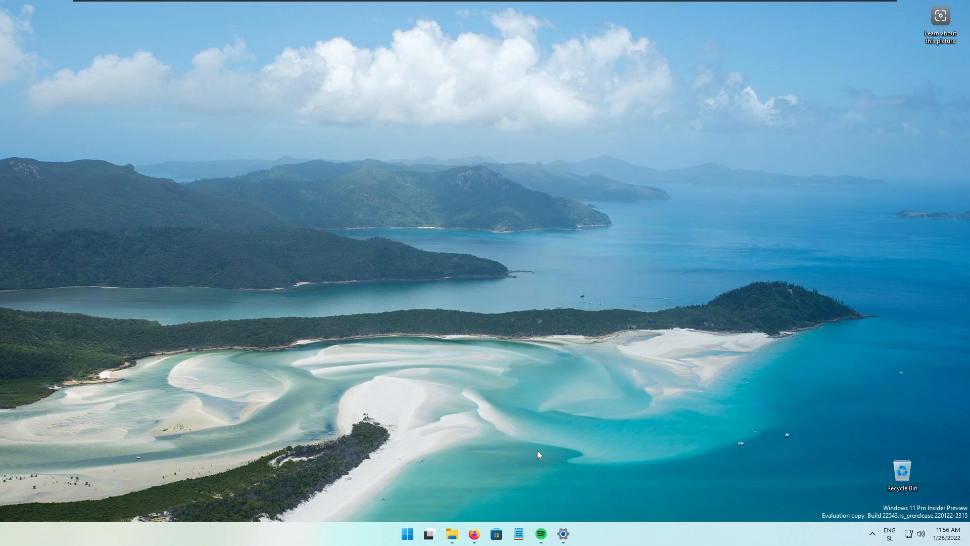
Play the NCS playlist in Spotify and show its media controls in quick settings
{"action": "left_click", "coordinate": [542, 534]}
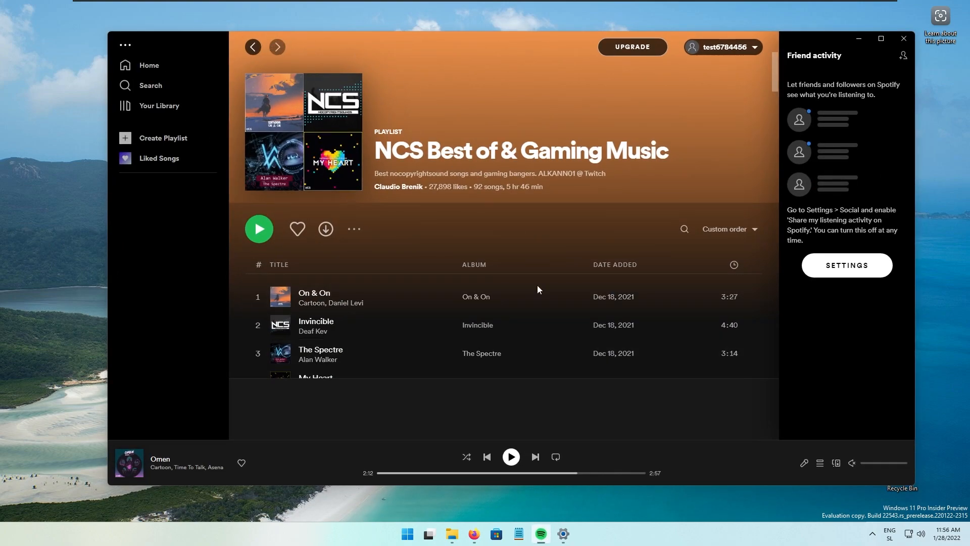
{"action": "left_click", "coordinate": [511, 457]}
{"action": "left_click", "coordinate": [922, 535]}
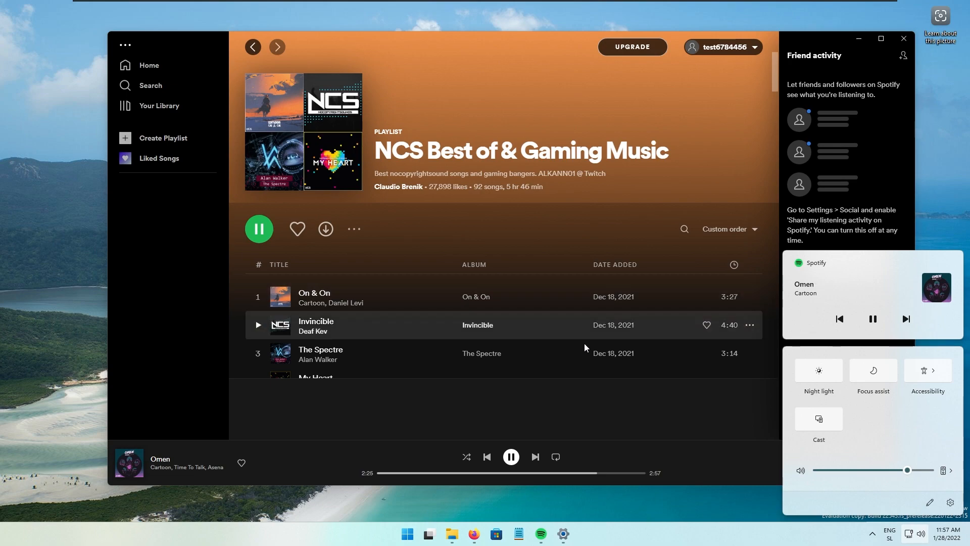
{"action": "left_click", "coordinate": [407, 534]}
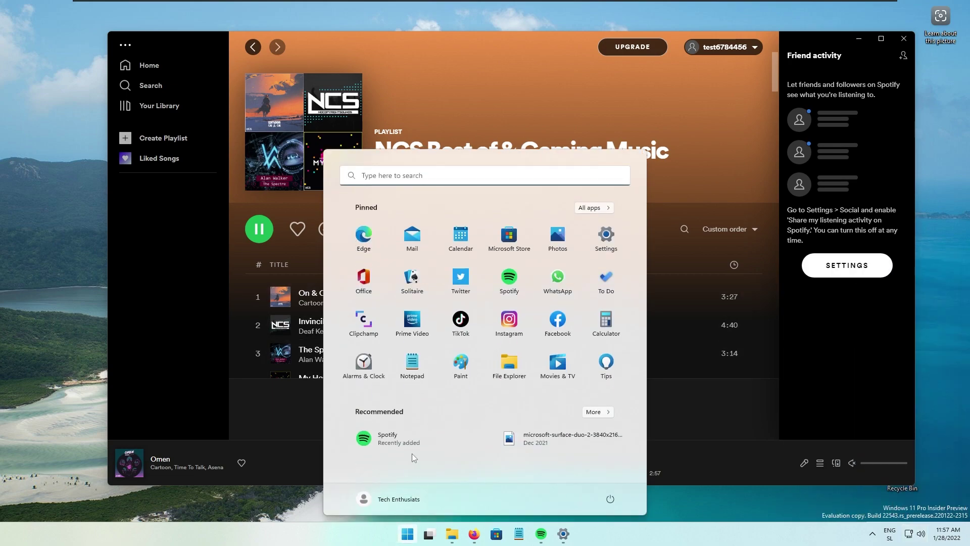
{"action": "left_click", "coordinate": [398, 498]}
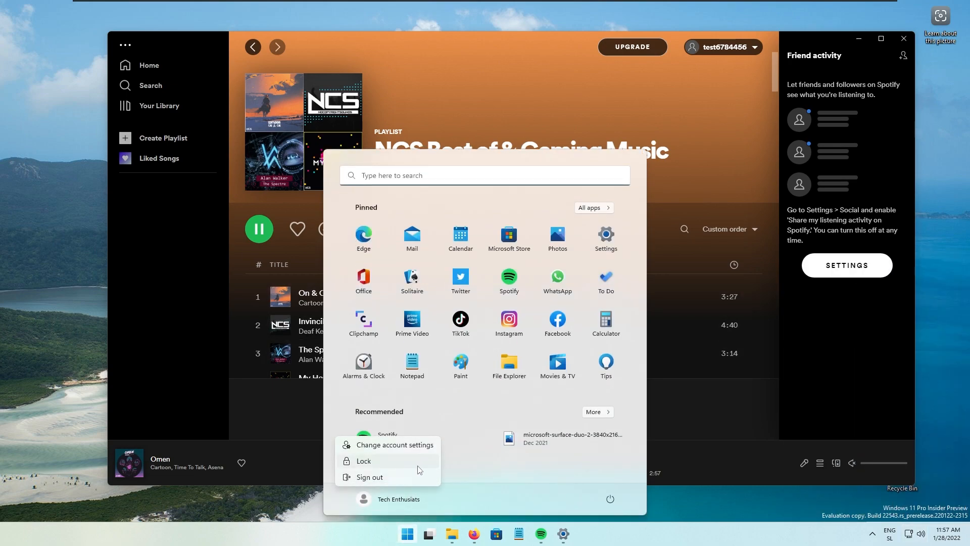
{"action": "left_click", "coordinate": [417, 466]}
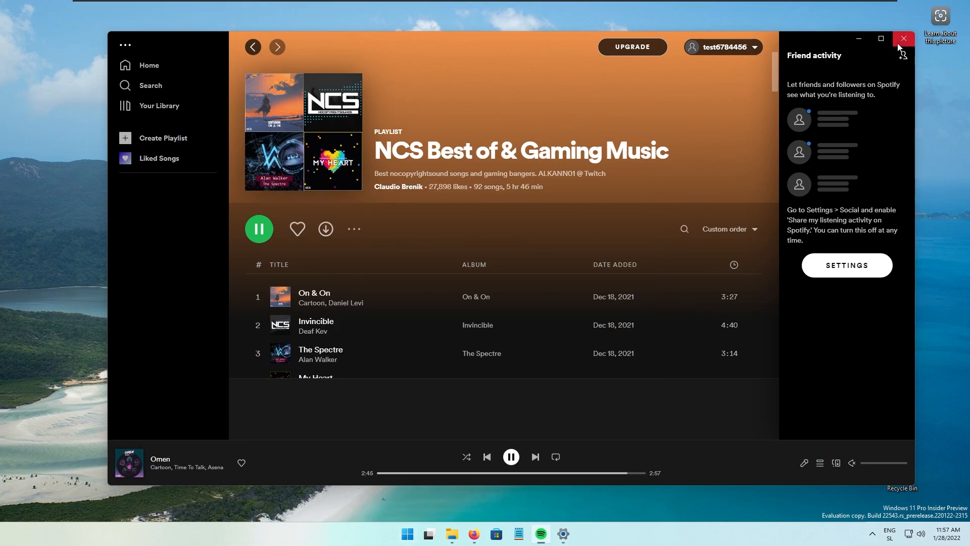
Close Spotify, bring up File Explorer, and drag the snap divider so Firefox gets more width
{"action": "left_click", "coordinate": [904, 39]}
{"action": "left_click", "coordinate": [463, 535]}
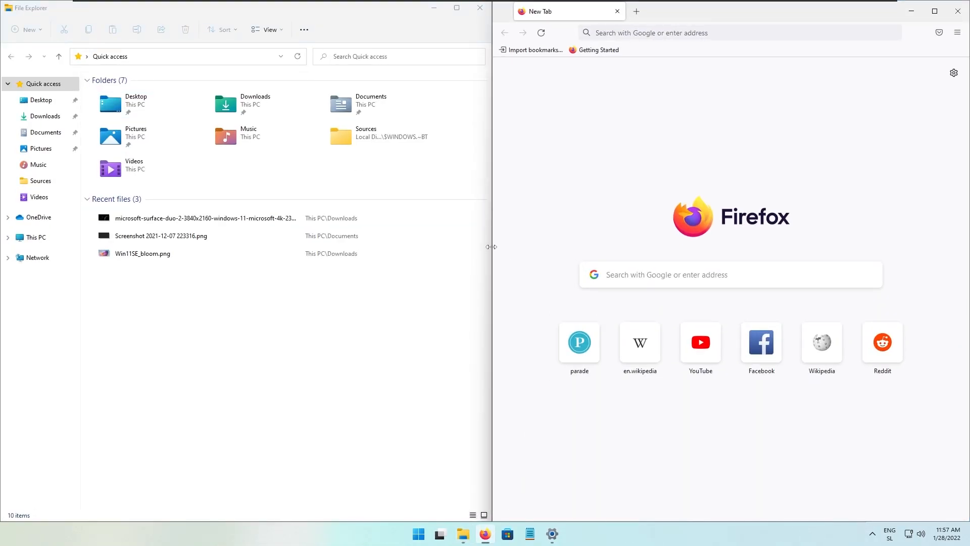
{"action": "left_click", "coordinate": [304, 29]}
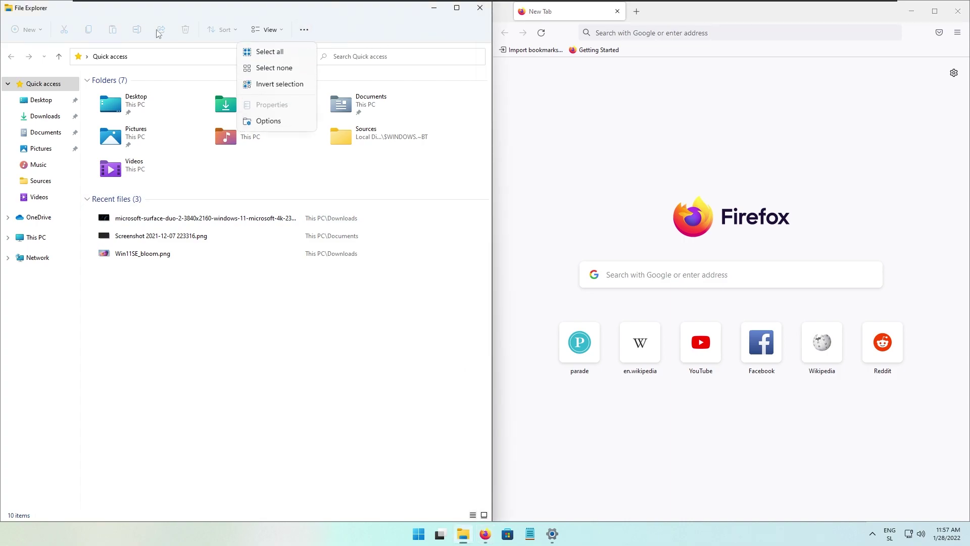
{"action": "left_click", "coordinate": [66, 13]}
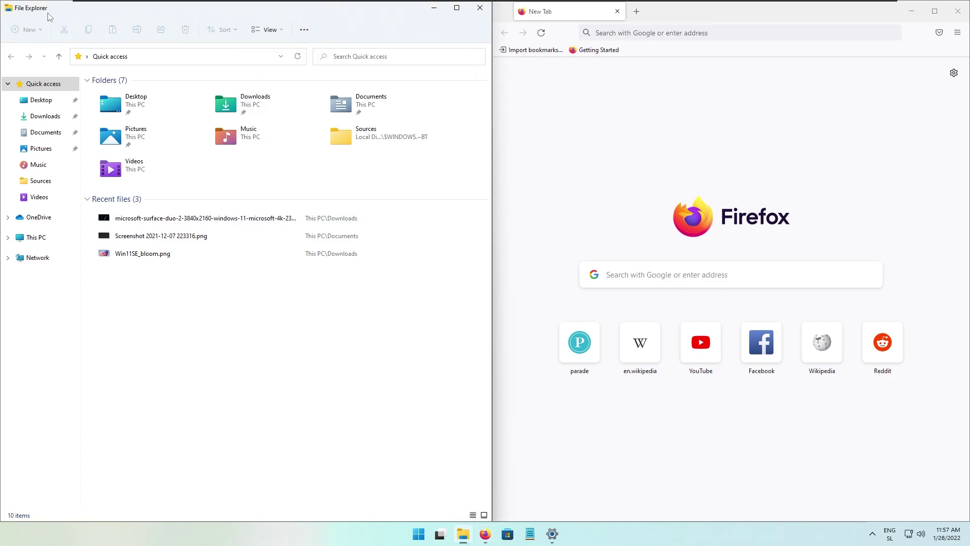
{"action": "left_click", "coordinate": [635, 77]}
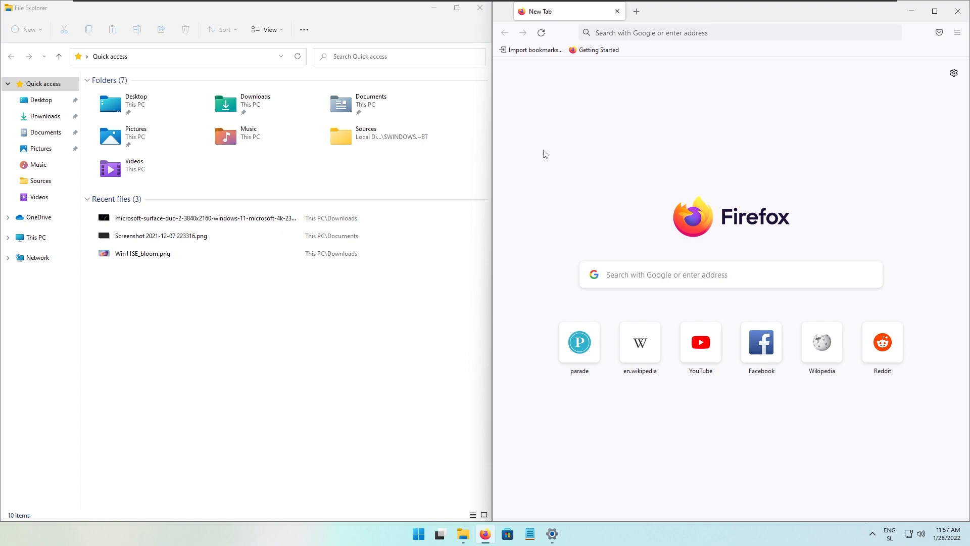
{"action": "mouse_move", "coordinate": [492, 182]}
{"action": "left_mouse_down"}
{"action": "mouse_move", "coordinate": [518, 177]}
{"action": "mouse_move", "coordinate": [515, 190]}
{"action": "mouse_move", "coordinate": [432, 221]}
{"action": "left_mouse_up"}
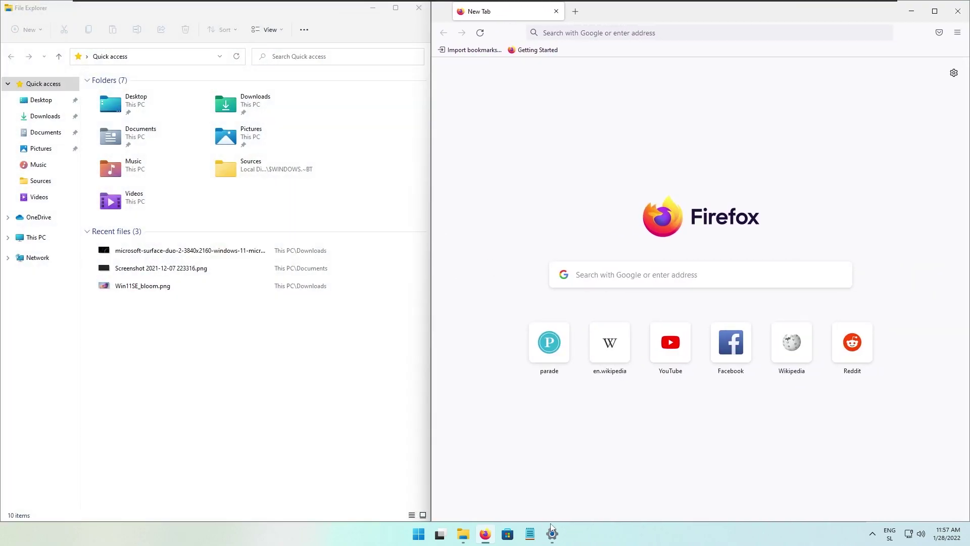
Snap Settings top-right, Firefox on the left half and File Explorer bottom-right
{"action": "left_click", "coordinate": [552, 532]}
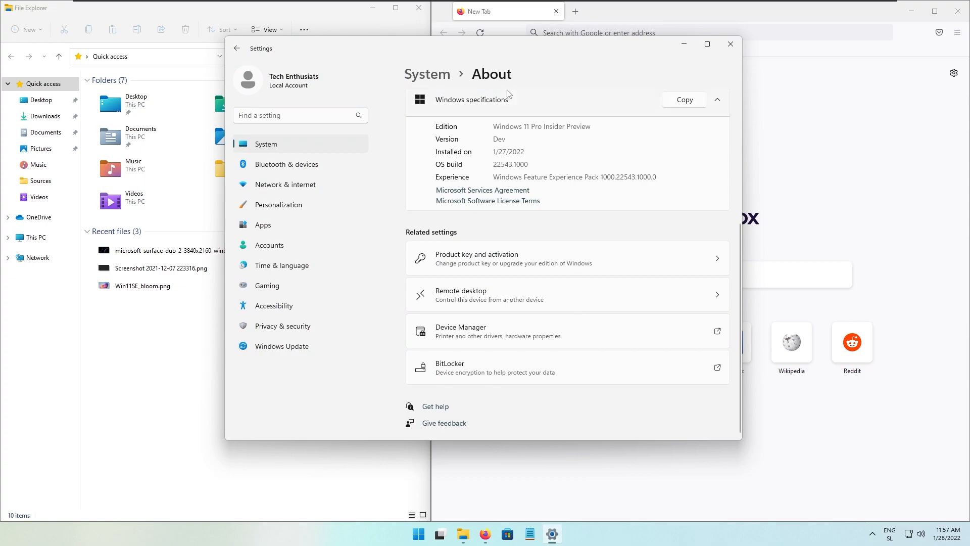
{"action": "mouse_move", "coordinate": [500, 53]}
{"action": "left_mouse_down"}
{"action": "mouse_move", "coordinate": [357, 387]}
{"action": "mouse_move", "coordinate": [968, 274]}
{"action": "left_mouse_up"}
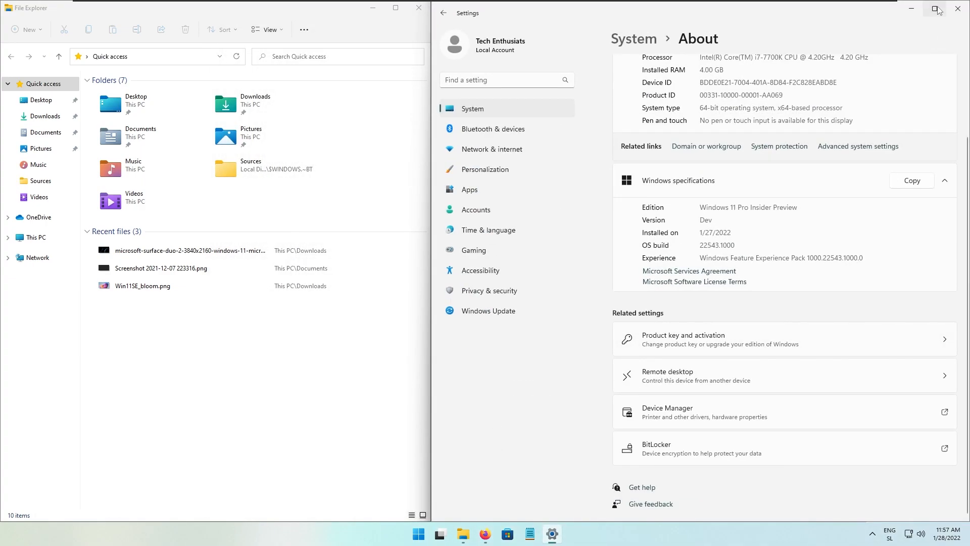
{"action": "mouse_move", "coordinate": [934, 8]}
{"action": "left_click", "coordinate": [856, 69]}
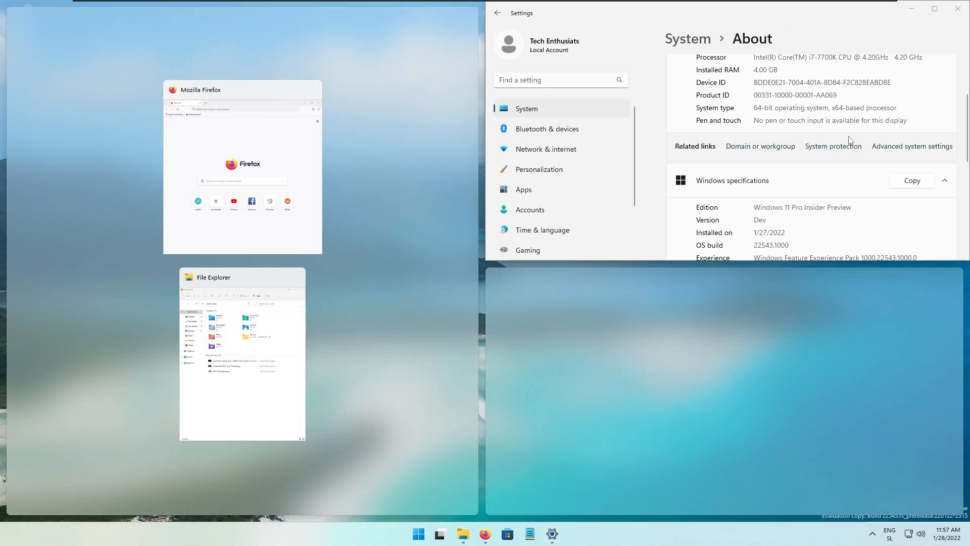
{"action": "left_click", "coordinate": [296, 167]}
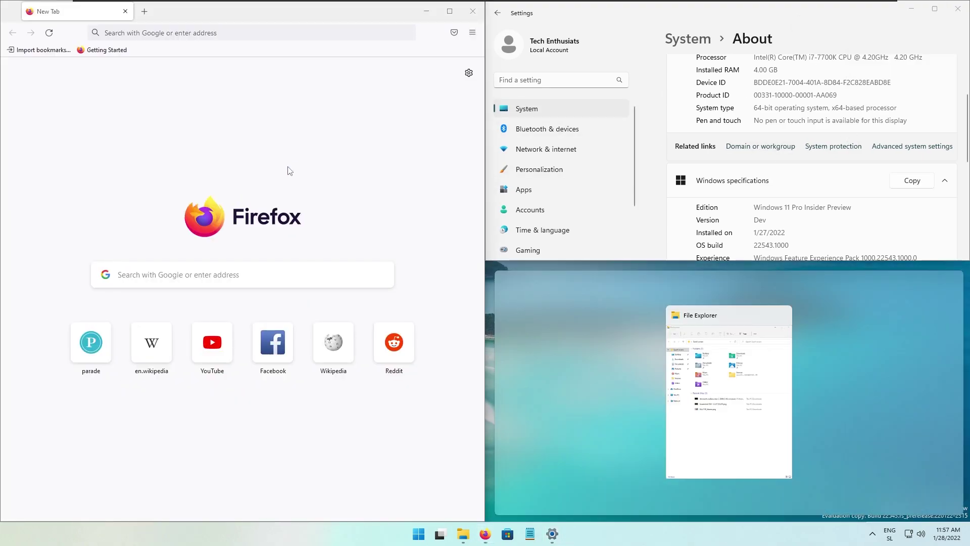
{"action": "left_click", "coordinate": [732, 323]}
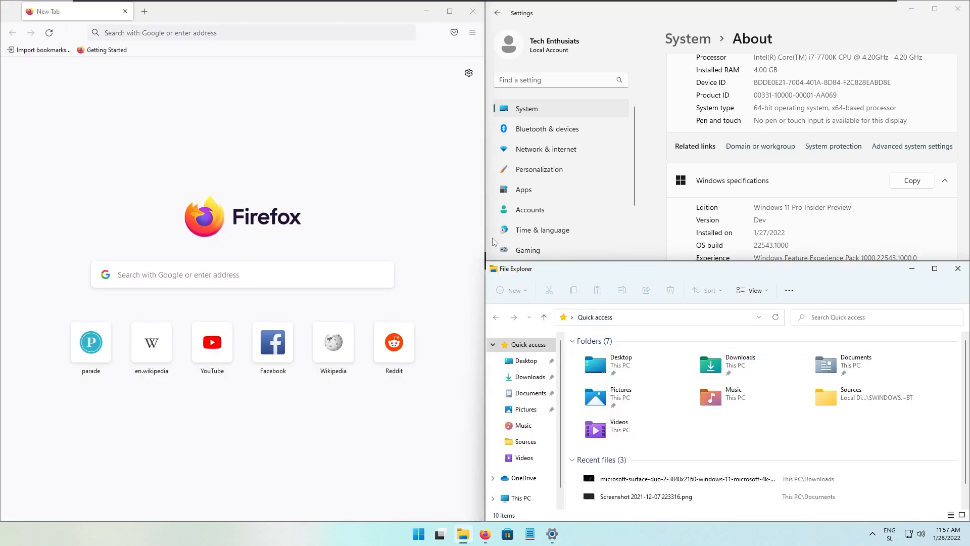
Widen Firefox against the right column, then minimise all three windows to the desktop
{"action": "mouse_move", "coordinate": [484, 207]}
{"action": "left_mouse_down"}
{"action": "mouse_move", "coordinate": [533, 198]}
{"action": "mouse_move", "coordinate": [283, 185]}
{"action": "mouse_move", "coordinate": [354, 188]}
{"action": "left_mouse_up"}
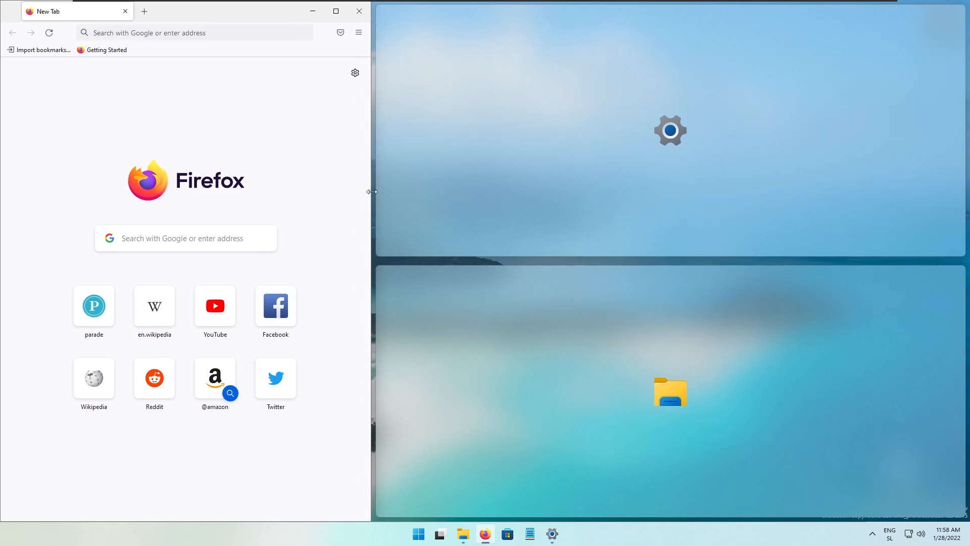
{"action": "left_click_drag", "start_coordinate": [353, 189], "coordinate": [637, 188]}
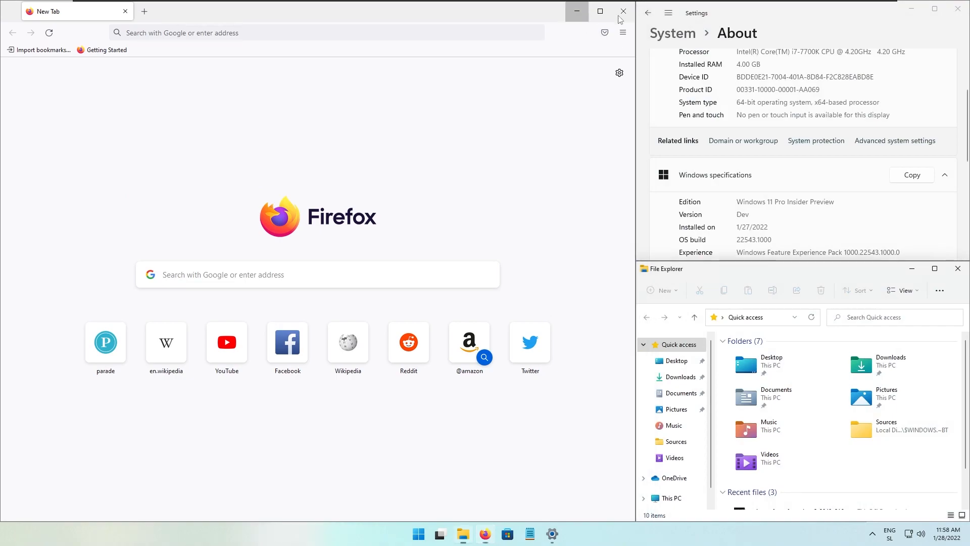
{"action": "left_click", "coordinate": [576, 11]}
{"action": "left_click", "coordinate": [913, 10]}
{"action": "left_click", "coordinate": [911, 269]}
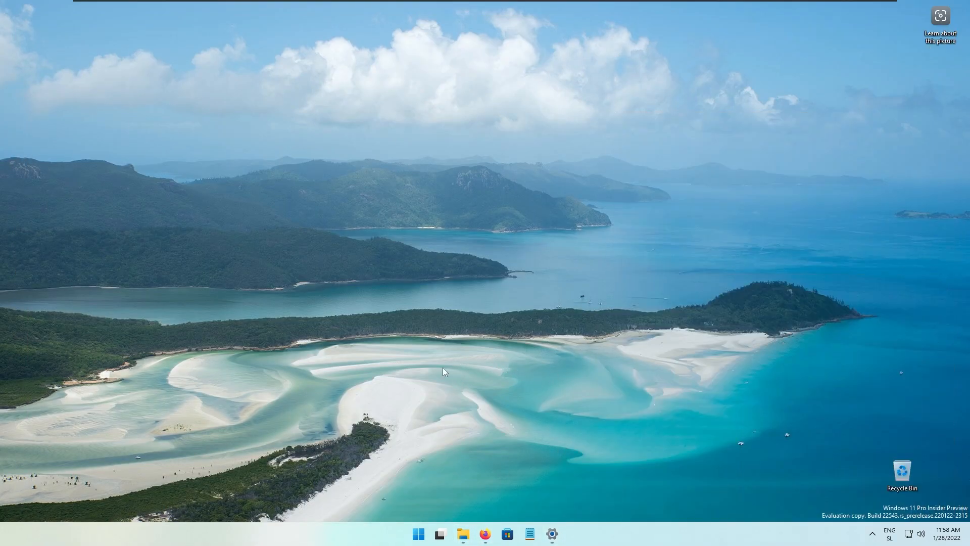
Lower the volume to 80 with the media keys and show the input language list
{"action": "key", "text": "XF86AudioLowerVolume"}
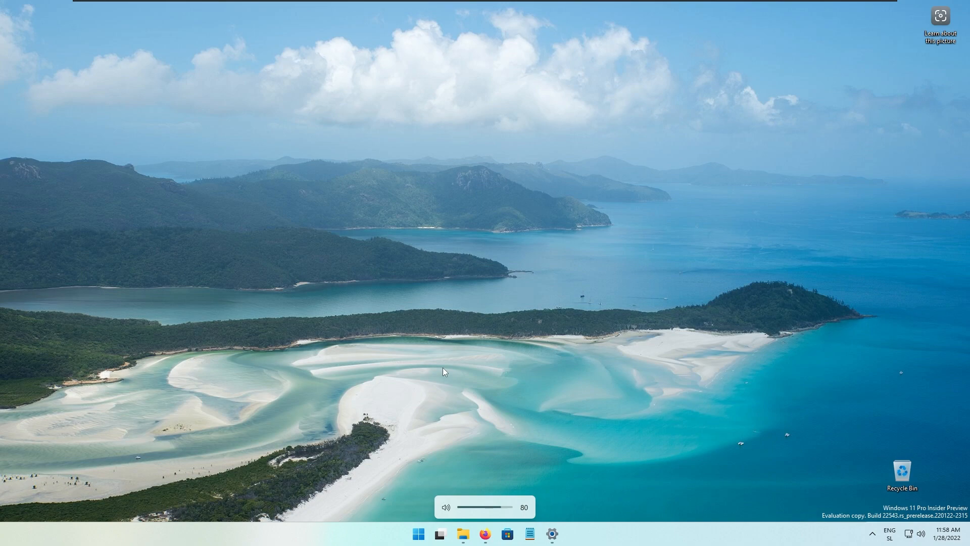
{"action": "key", "text": "XF86AudioLowerVolume"}
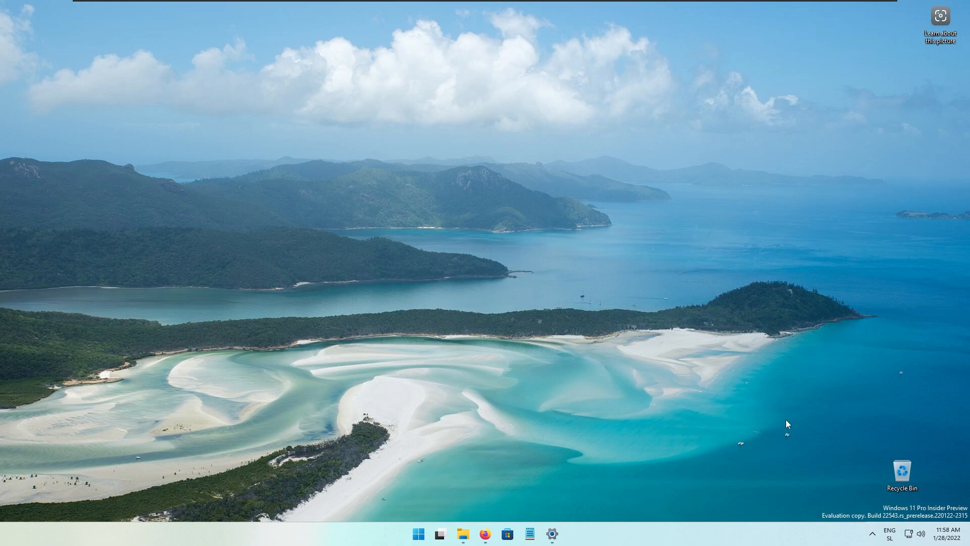
{"action": "left_click", "coordinate": [890, 534]}
Restore Settings, centre it on screen and return to the main System page
{"action": "key", "text": "alt+Tab"}
{"action": "left_click_drag", "start_coordinate": [813, 24], "coordinate": [525, 46]}
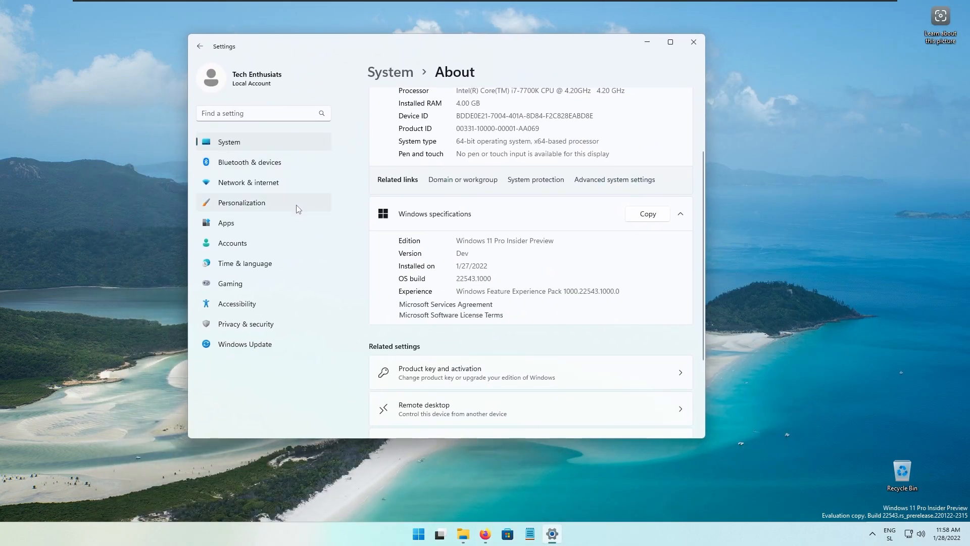
{"action": "left_click_drag", "start_coordinate": [357, 48], "coordinate": [371, 48]}
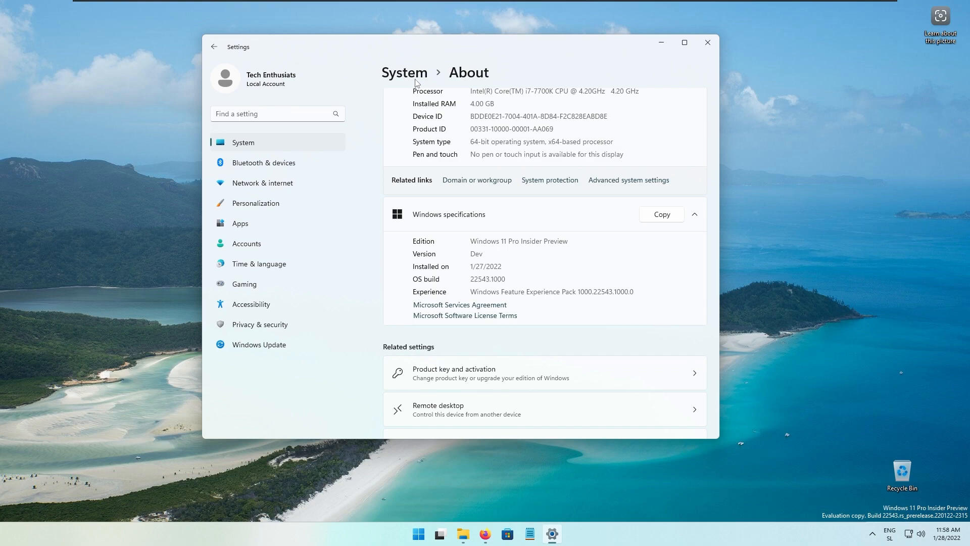
{"action": "left_click", "coordinate": [286, 144]}
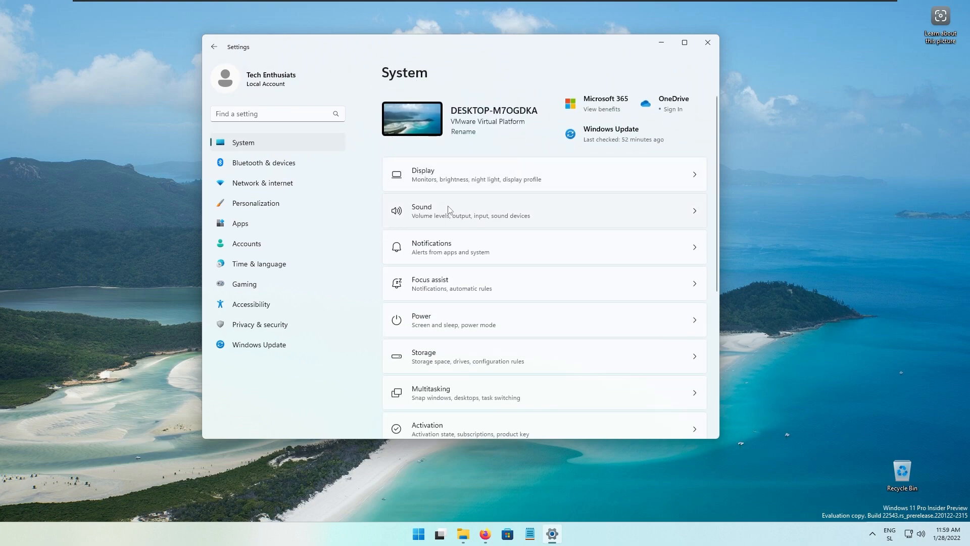
{"action": "scroll", "coordinate": [476, 190], "scroll_direction": "down", "scroll_amount": 1}
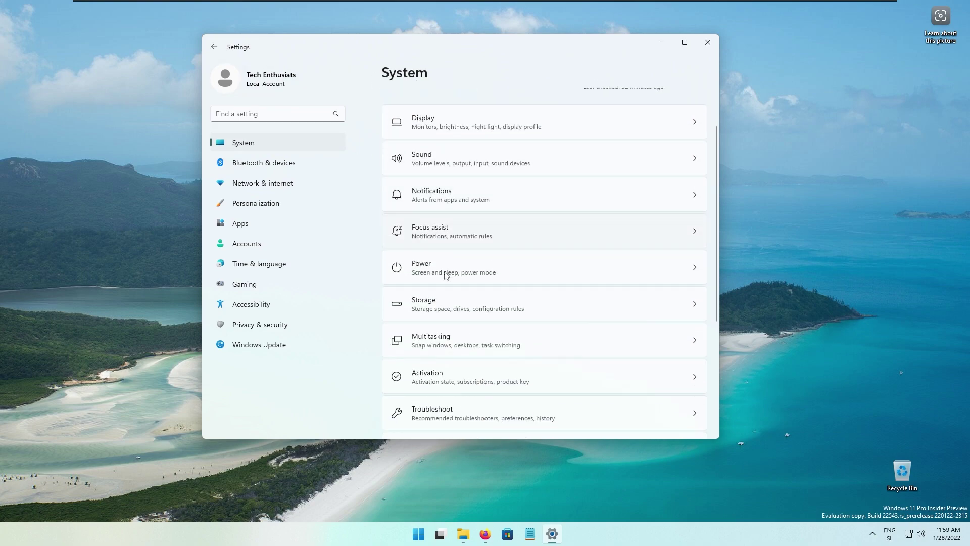
View the Storage page and the Installed apps list, then close Settings
{"action": "left_click", "coordinate": [453, 309]}
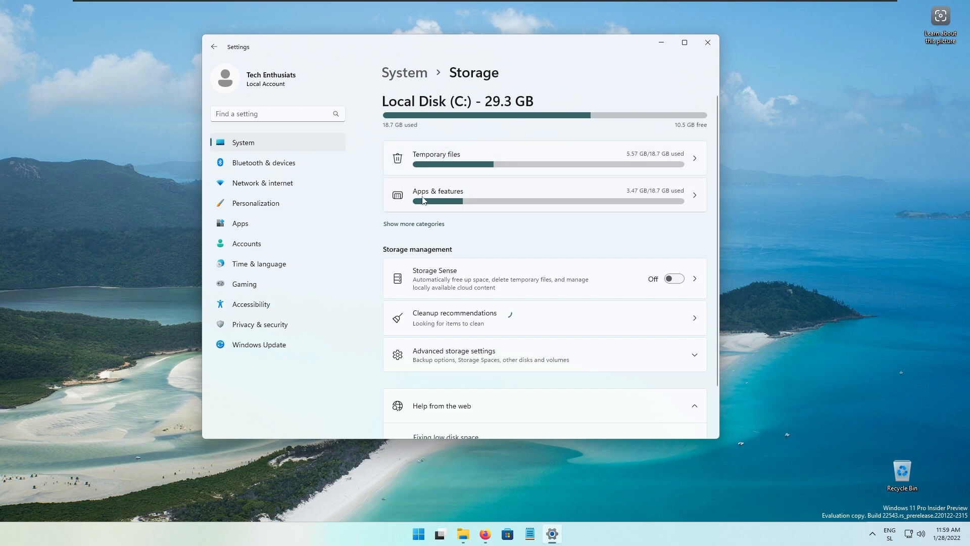
{"action": "left_click", "coordinate": [619, 199]}
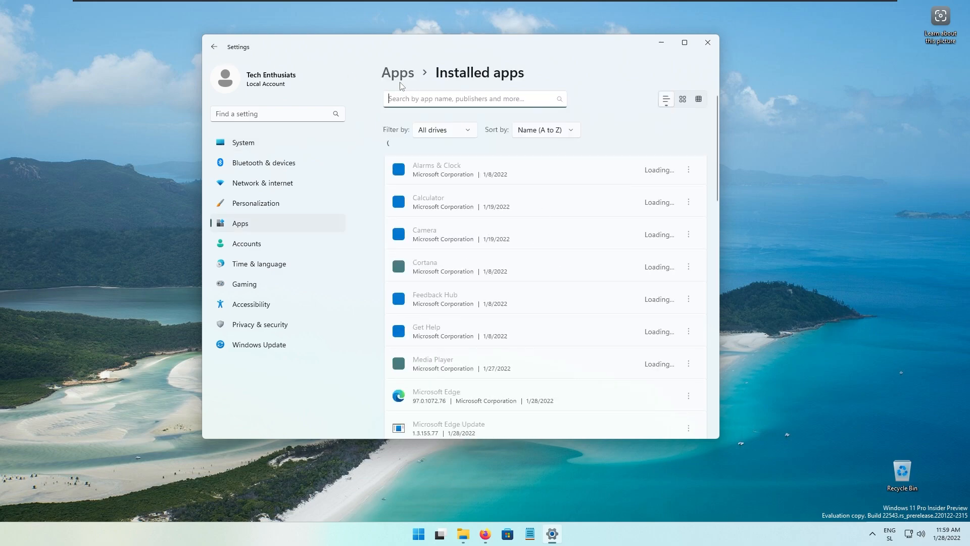
{"action": "left_click", "coordinate": [708, 43]}
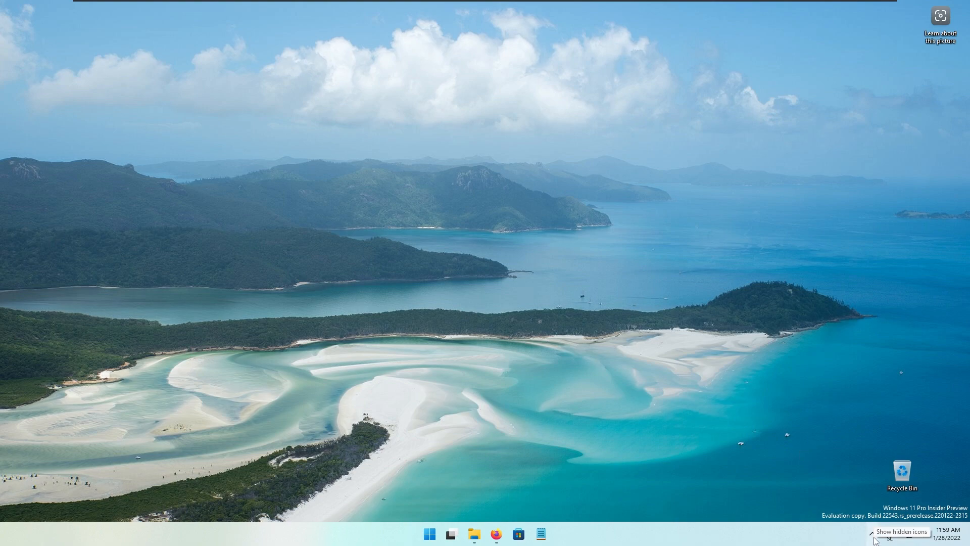
Briefly show the hidden tray icons, then bring up the Start menu
{"action": "left_click", "coordinate": [875, 534]}
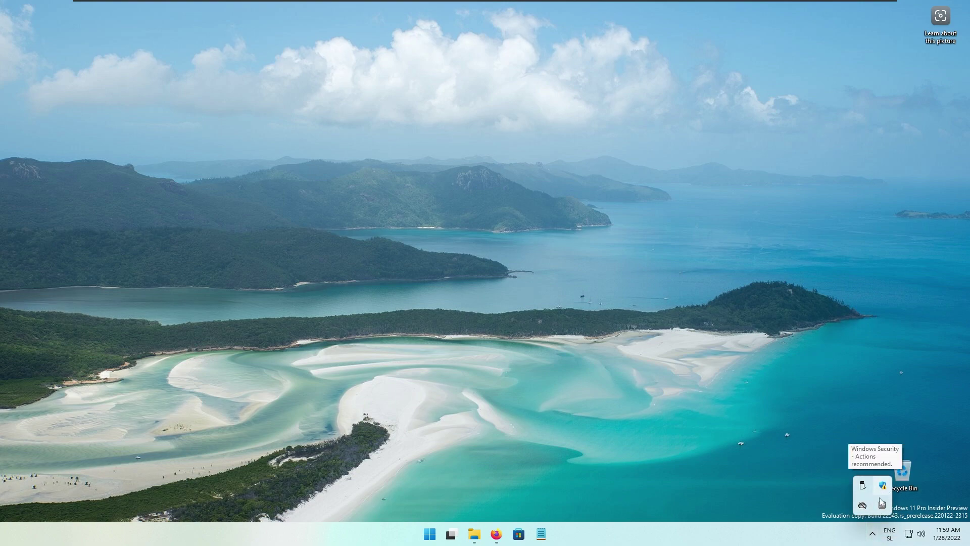
{"action": "left_click", "coordinate": [874, 535]}
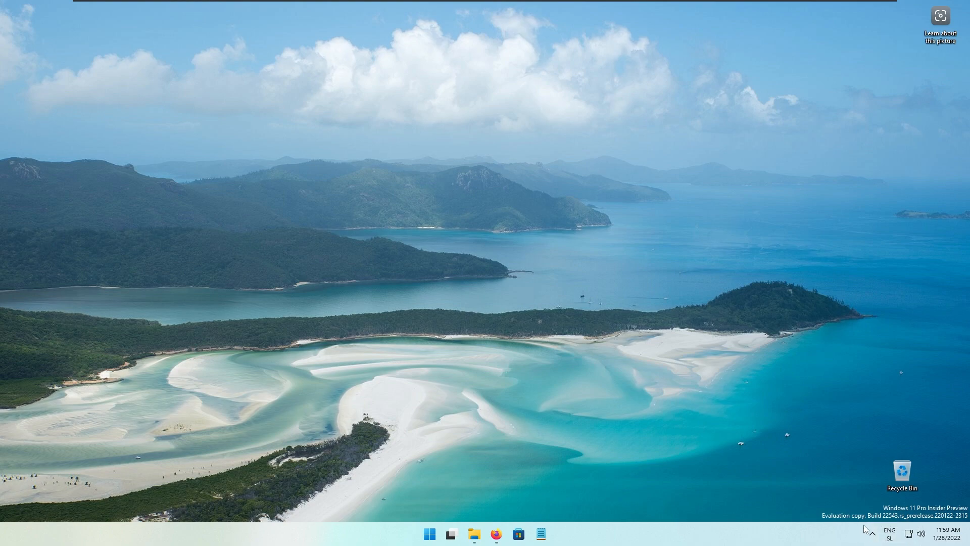
{"action": "left_click", "coordinate": [429, 534]}
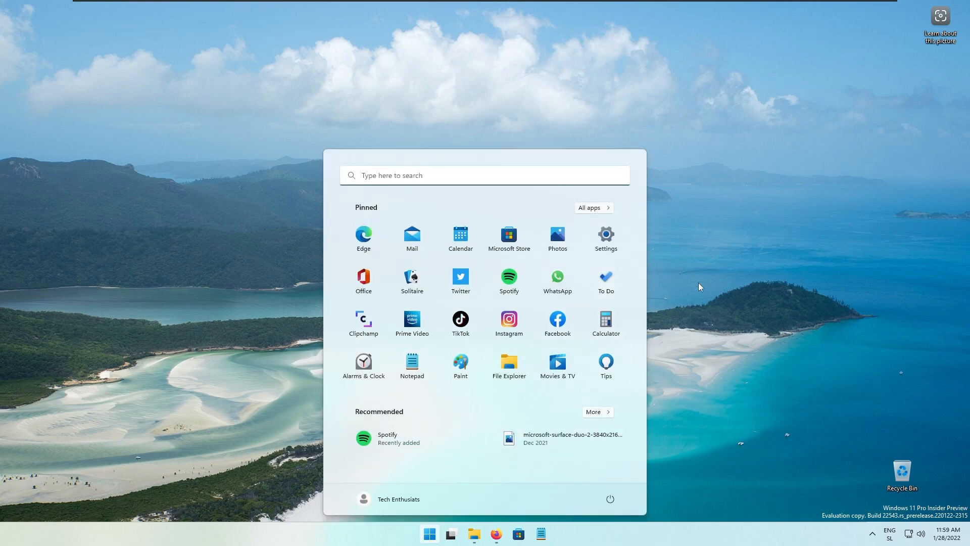